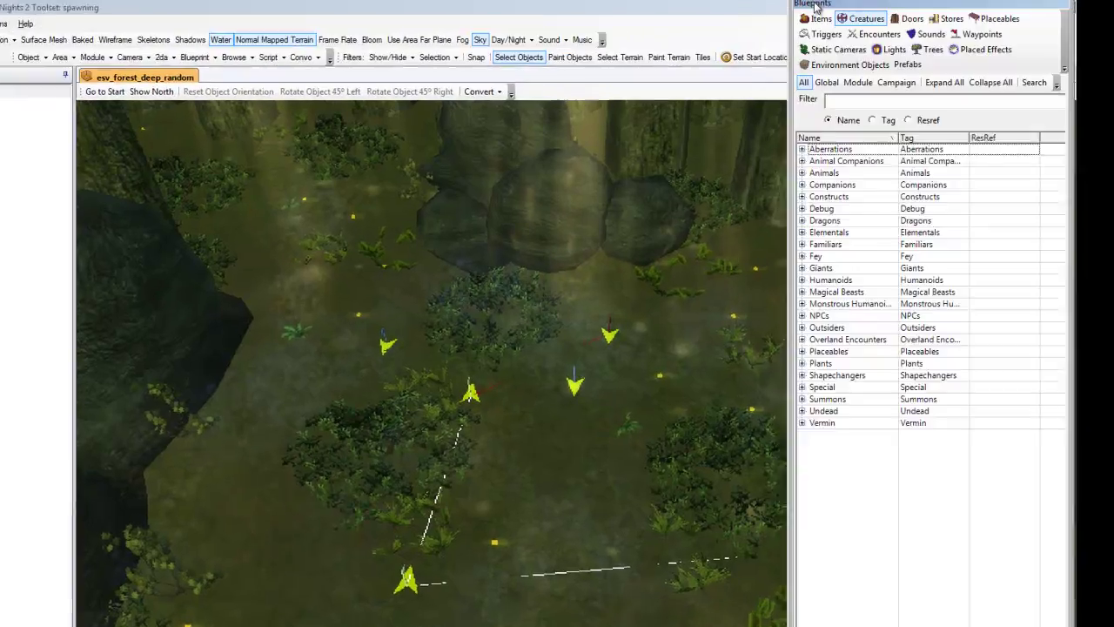
# Step: Filter the creature blueprints by "skele" and copy the Skeleton Warrior blueprint under Undead to the module
pyautogui.click(855, 99)
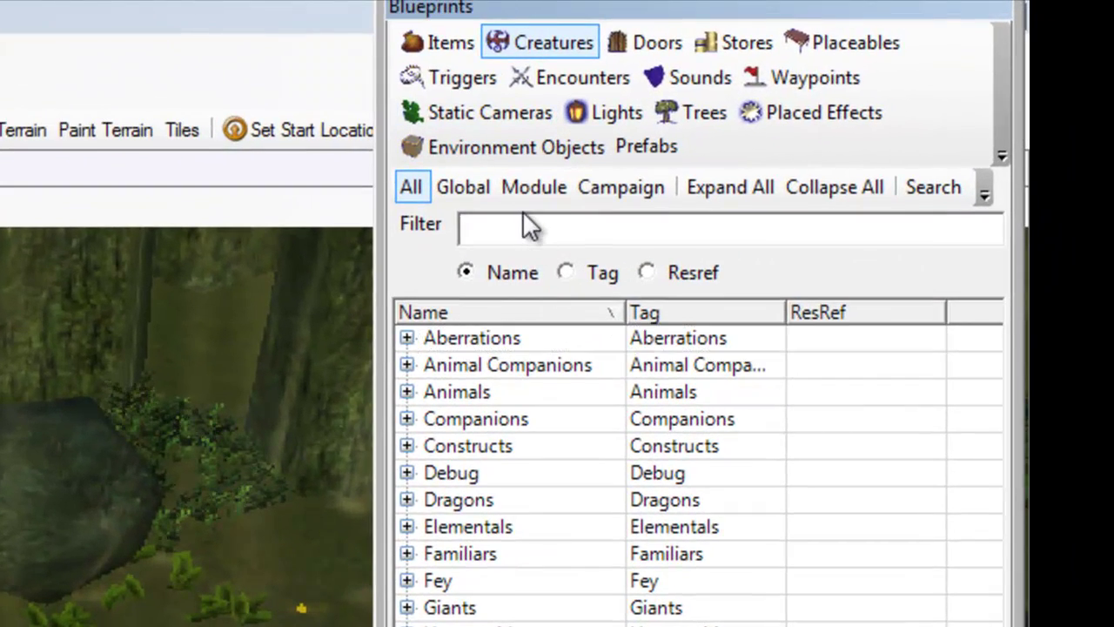
pyautogui.write('skele')
pyautogui.press('Tab')
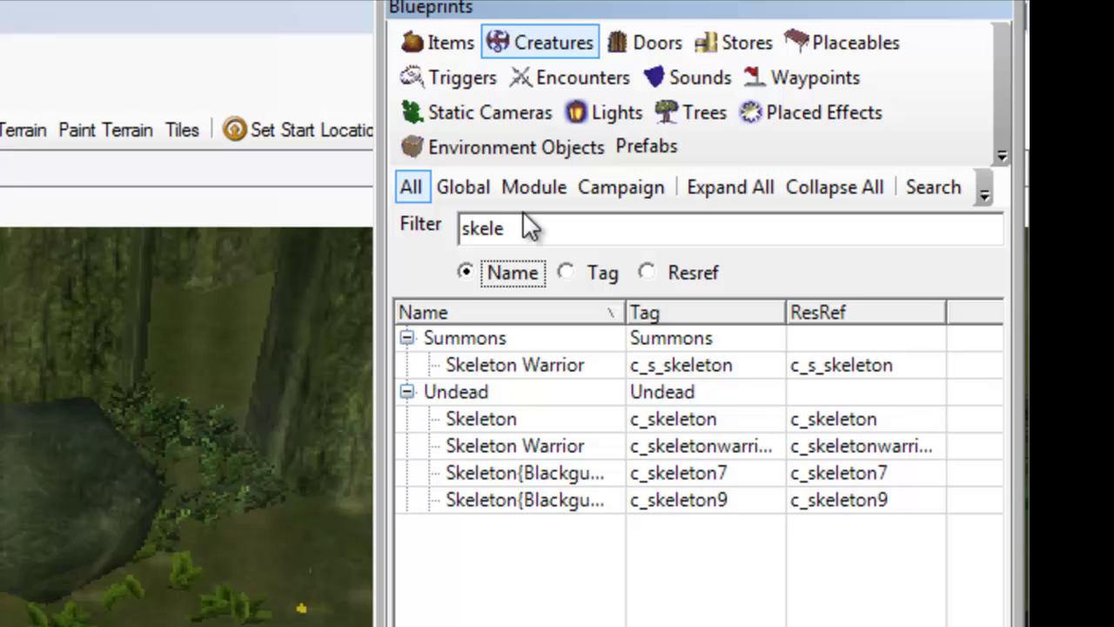
pyautogui.rightClick(520, 446)
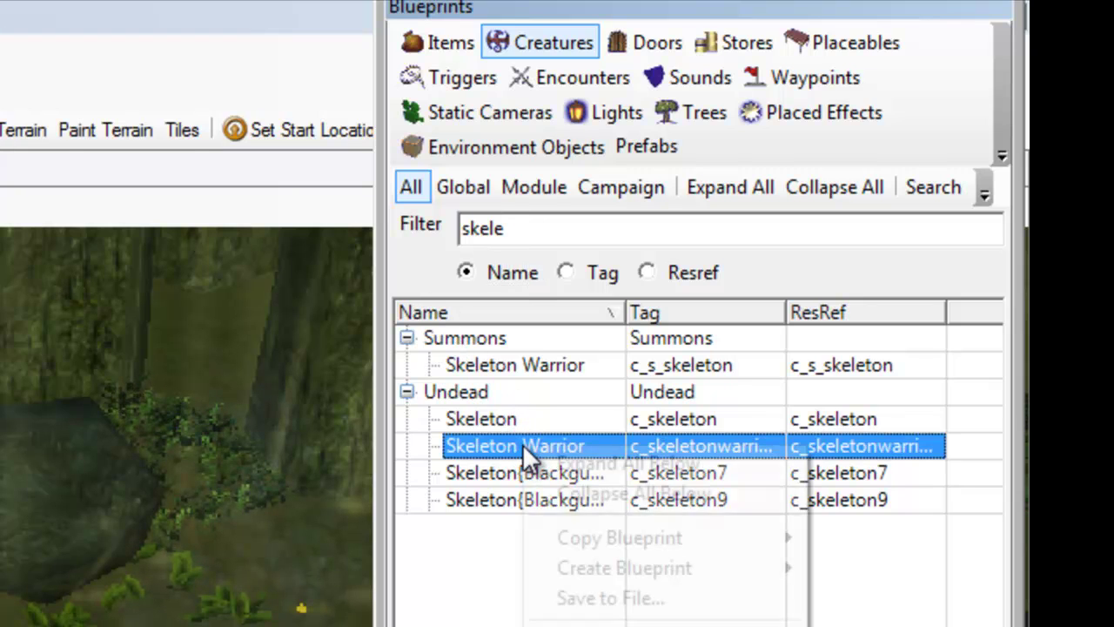
pyautogui.moveTo(757, 538)
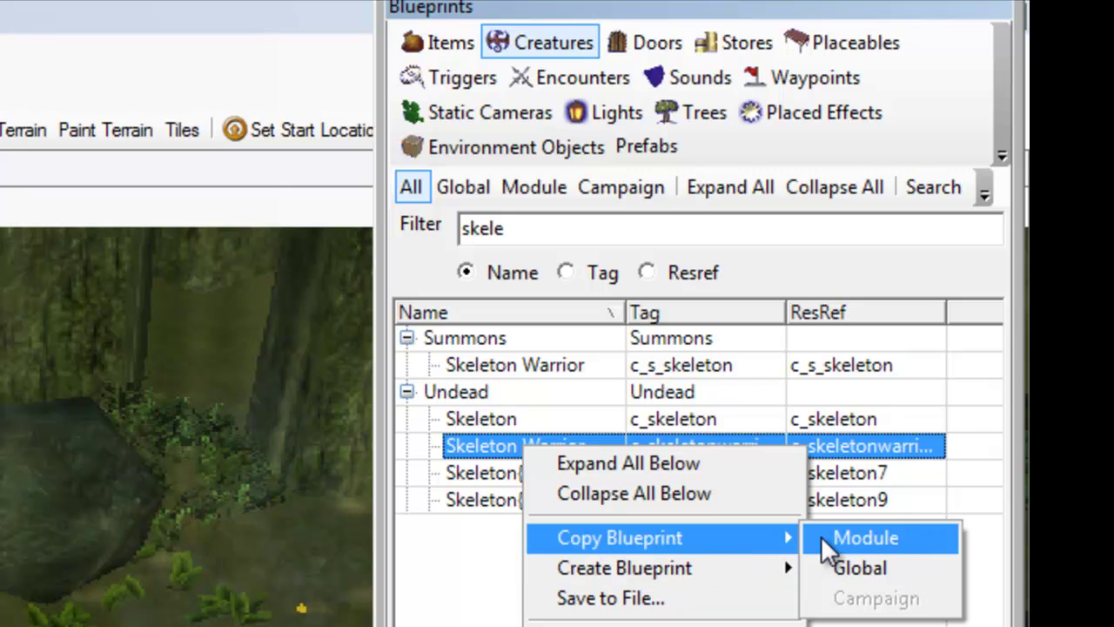
pyautogui.click(822, 536)
# Step: Show only the module's creature blueprints and expand the Undead category to check the copied blueprint
pyautogui.click(534, 187)
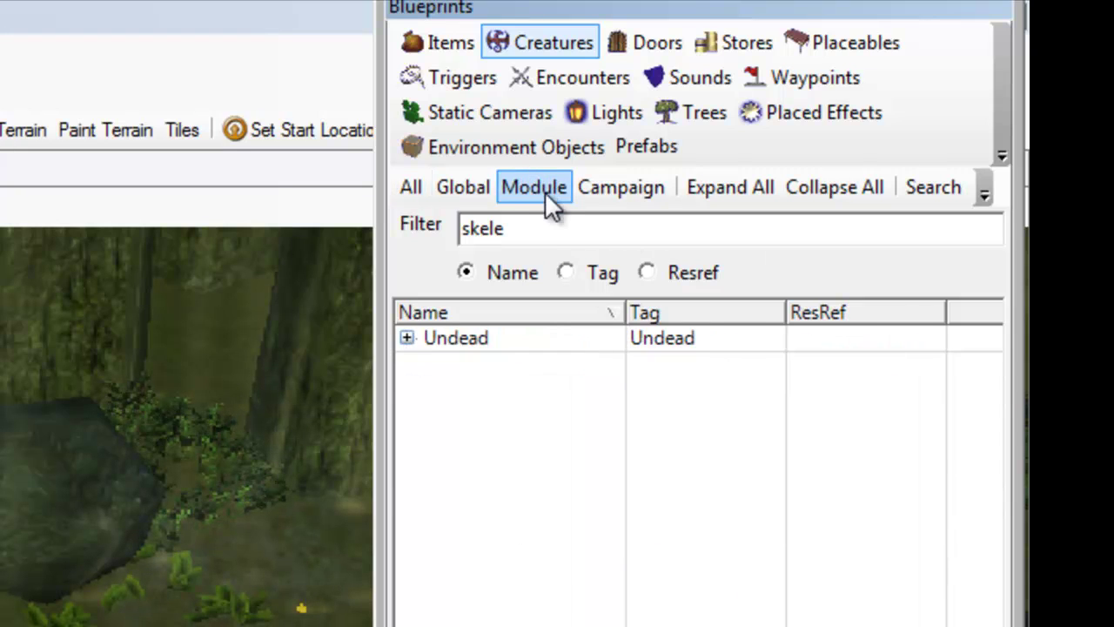
pyautogui.click(406, 338)
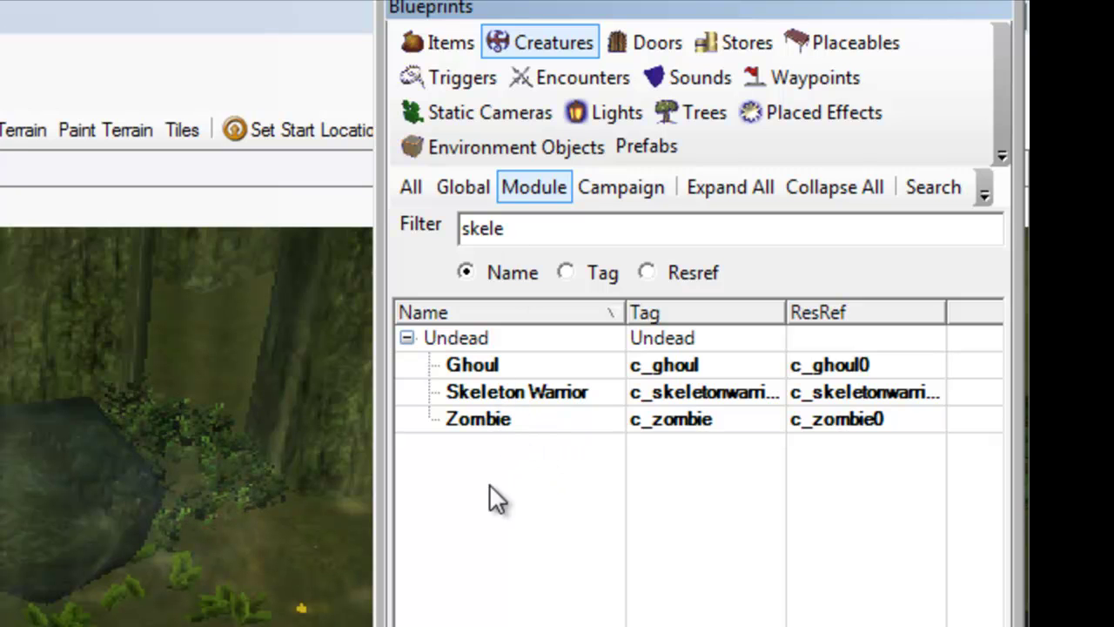
pyautogui.moveTo(505, 8)
pyautogui.mouseDown()
pyautogui.moveTo(645, 9)
pyautogui.moveTo(915, 46)
pyautogui.moveTo(650, 5)
pyautogui.moveTo(454, 9)
pyautogui.moveTo(499, 9)
pyautogui.mouseUp()
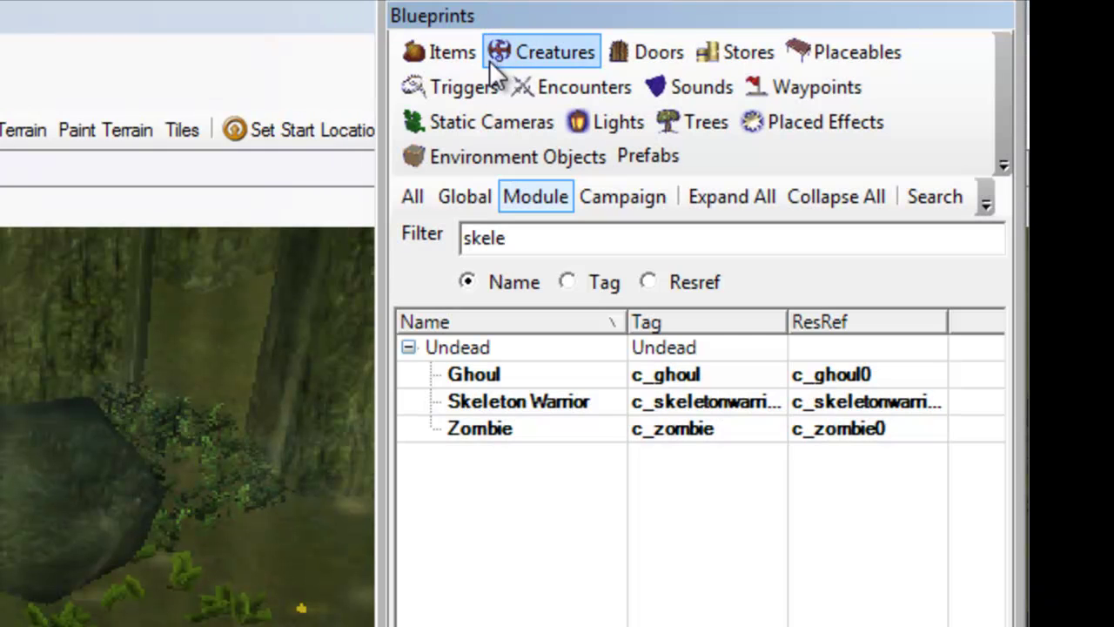
# Step: Place the second LEG Spawn System waypoint from Legends Spawn on open ground in front of the boulders and rotate it to face the opposite way
pyautogui.click(774, 90)
pyautogui.click(406, 347)
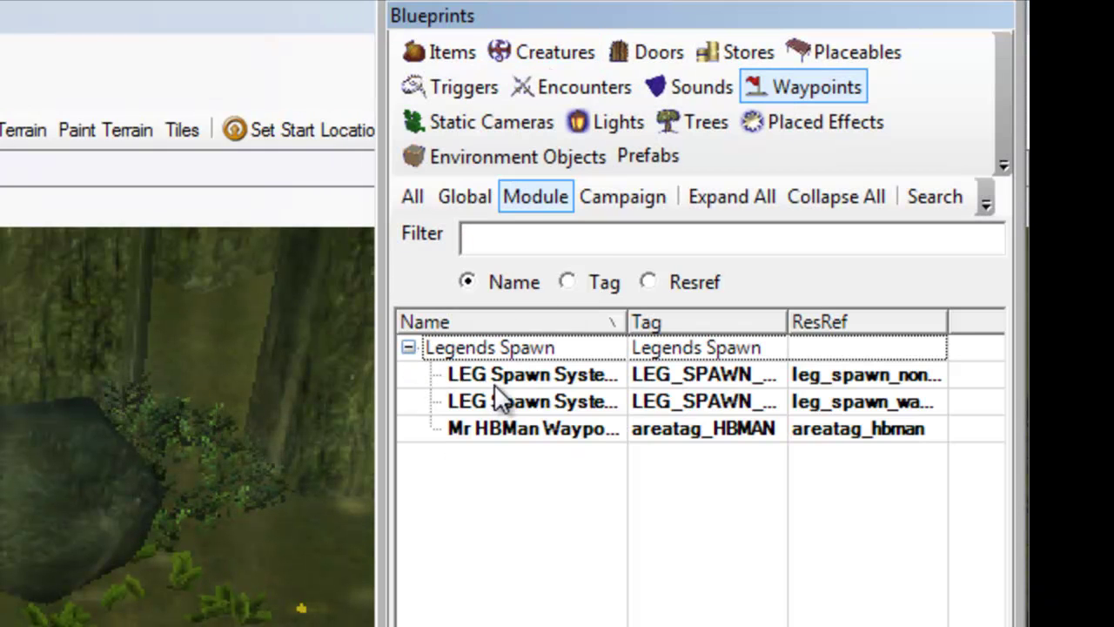
pyautogui.click(526, 401)
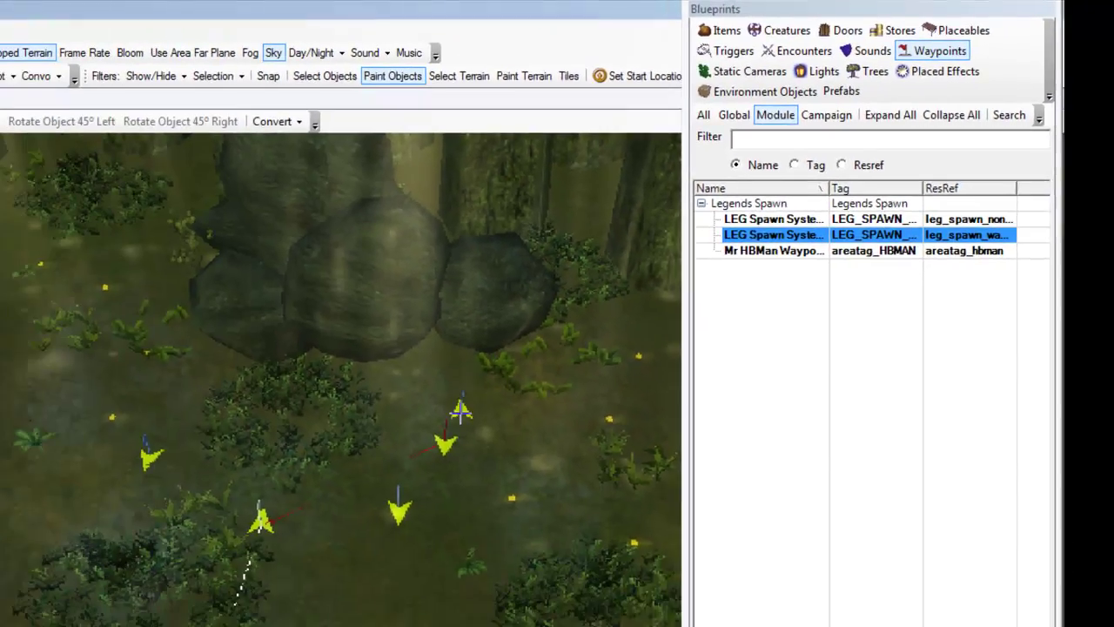
pyautogui.scroll(5, 426, 456)
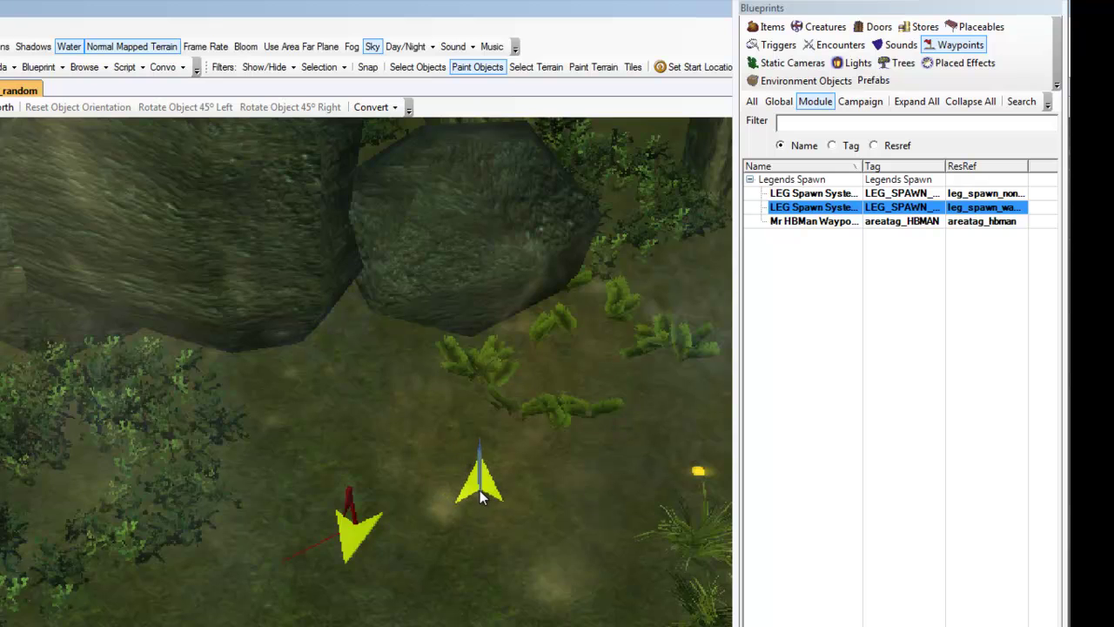
pyautogui.click(479, 471)
pyautogui.click(482, 477)
pyautogui.keyDown('shift'); pyautogui.moveTo(482, 476); pyautogui.dragTo(742, 503); pyautogui.keyUp('shift')
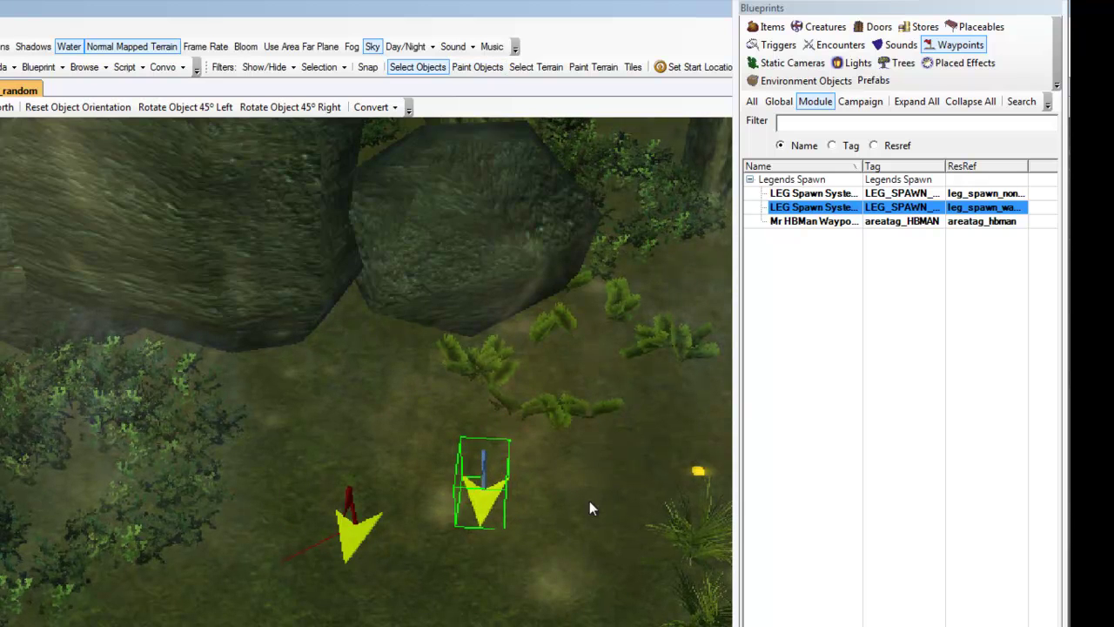
pyautogui.scroll(-5, 575, 501)
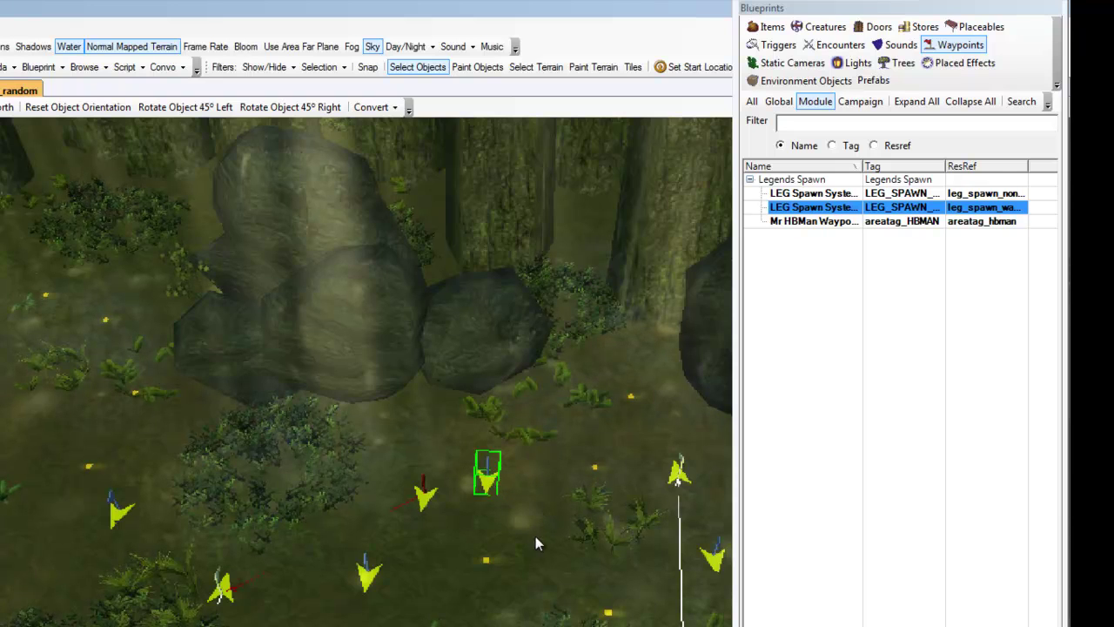
# Step: Move the Blueprints panel out of the view and open the Spawn Waypoint editor of the Legends Spawn Plugin
pyautogui.moveTo(828, 5); pyautogui.dragTo(1051, 26)
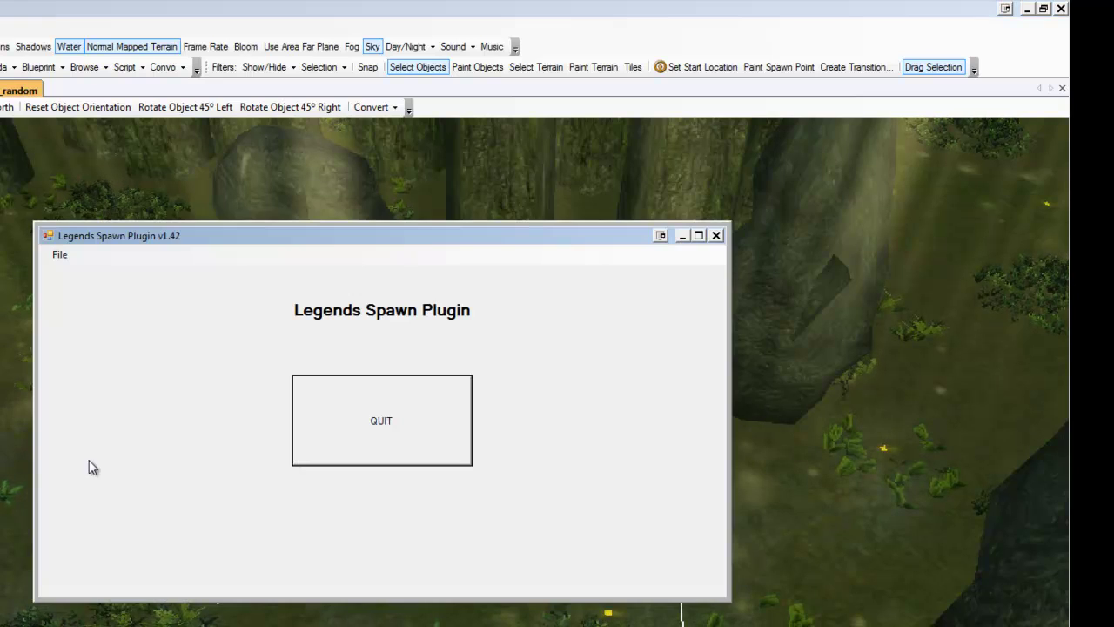
pyautogui.click(54, 254)
pyautogui.moveTo(87, 296)
pyautogui.click(226, 297)
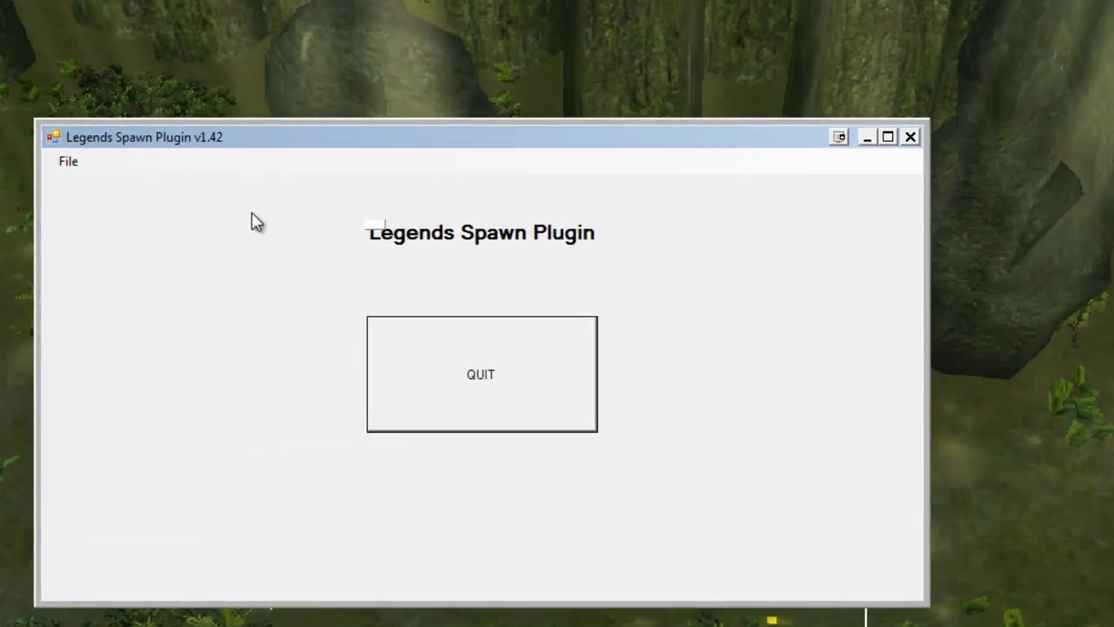
# Step: Add Skeleton Warrior to the waypoint's spawn list with frequency Common and quantity 1
pyautogui.click(429, 104)
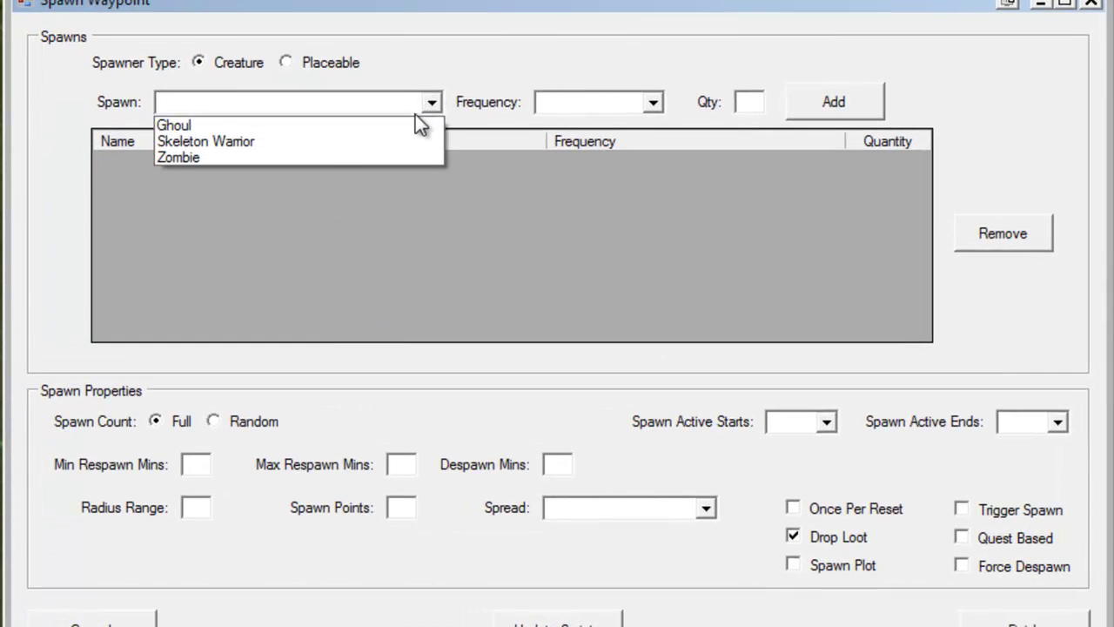
pyautogui.click(338, 140)
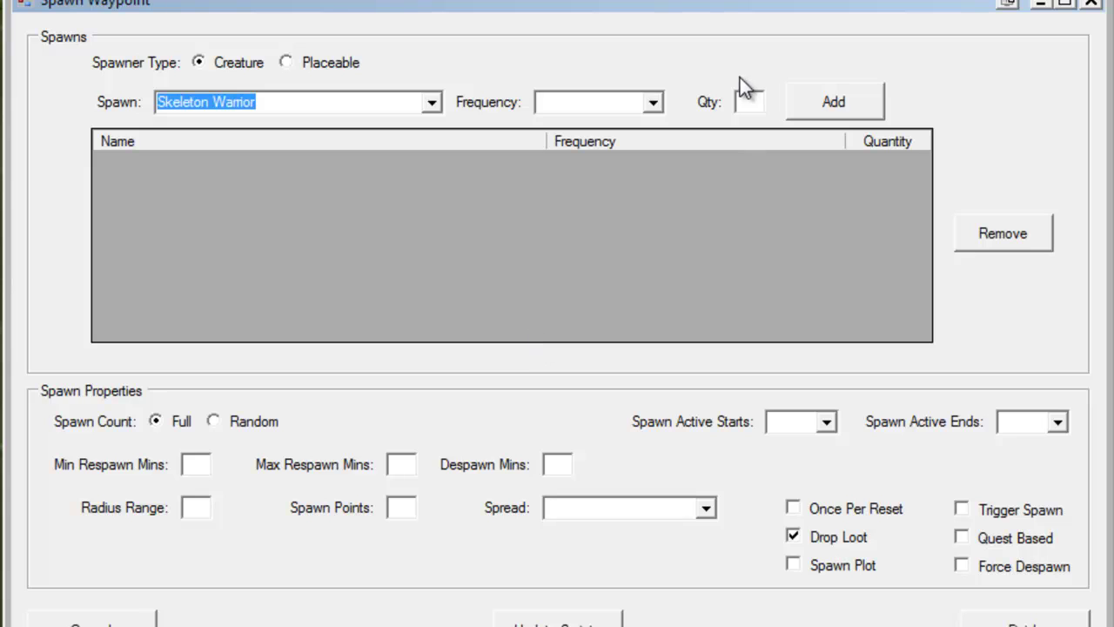
pyautogui.click(858, 102)
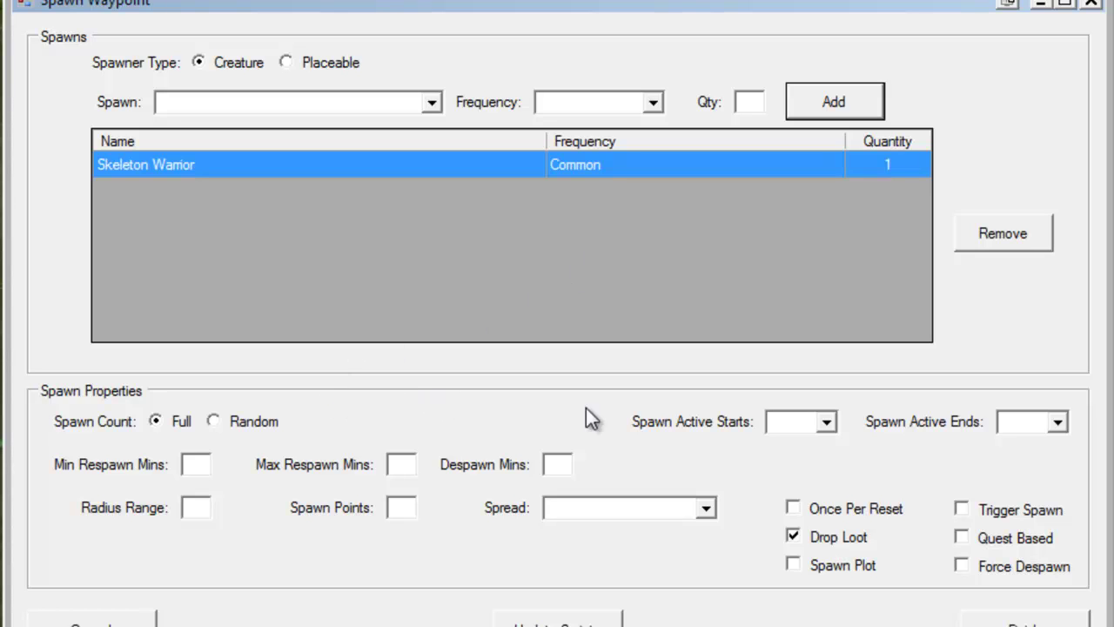
# Step: Set the spawn's active period to start at midnight and end at dawn
pyautogui.click(826, 422)
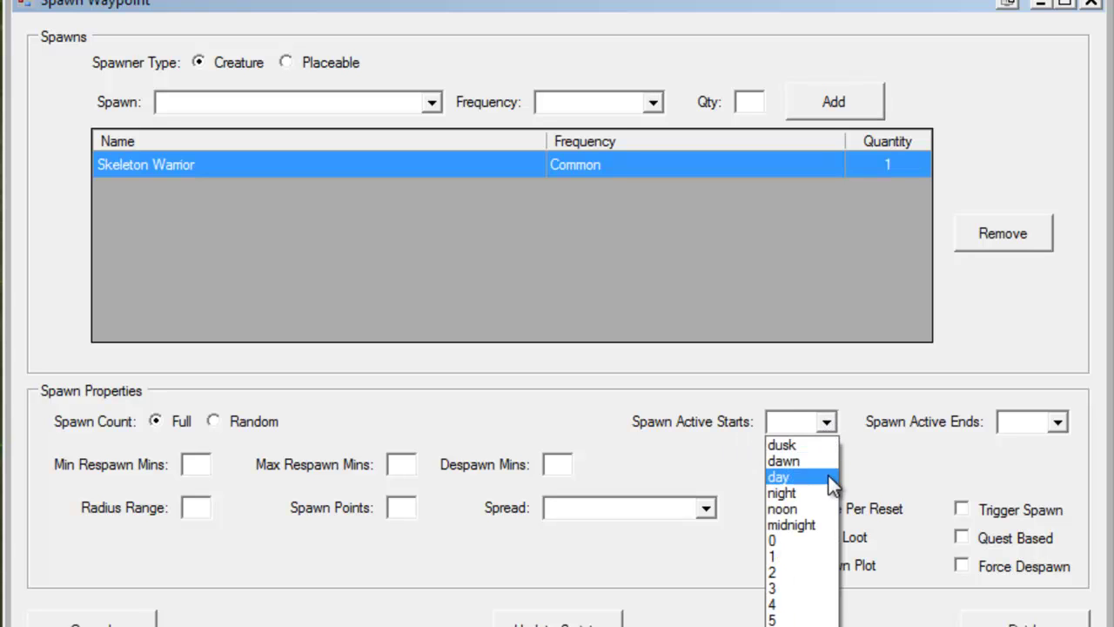
pyautogui.click(806, 524)
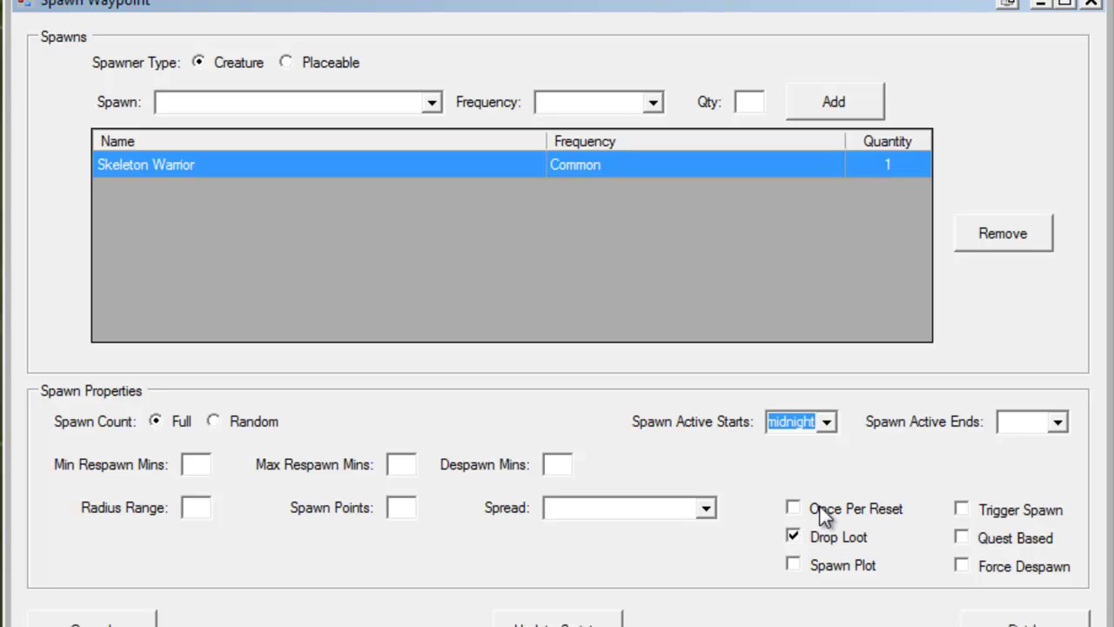
pyautogui.click(1057, 422)
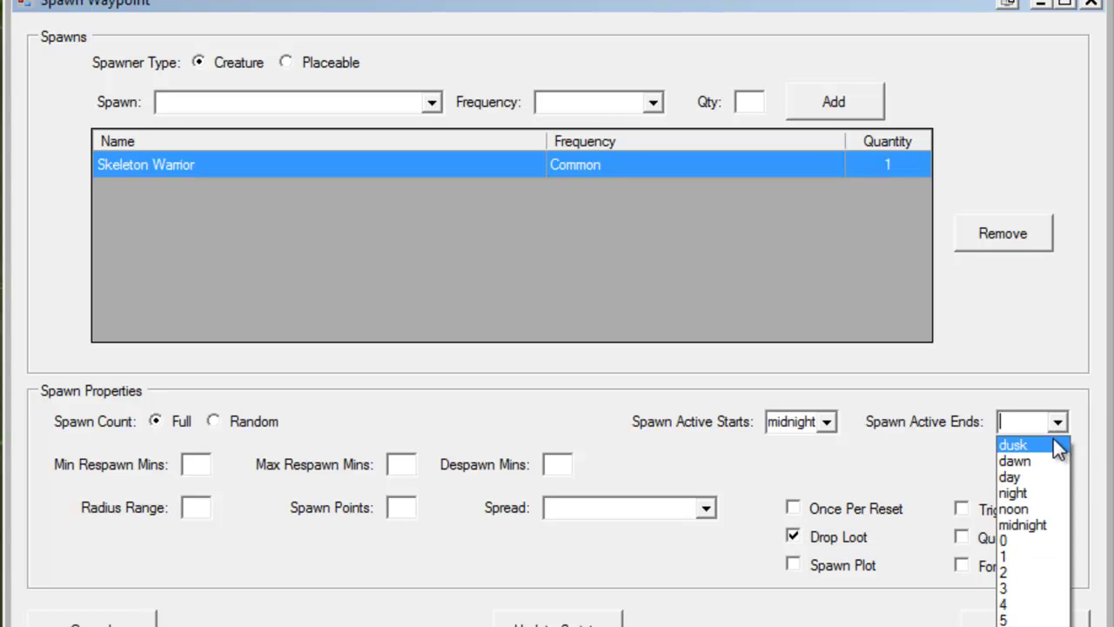
pyautogui.click(1042, 458)
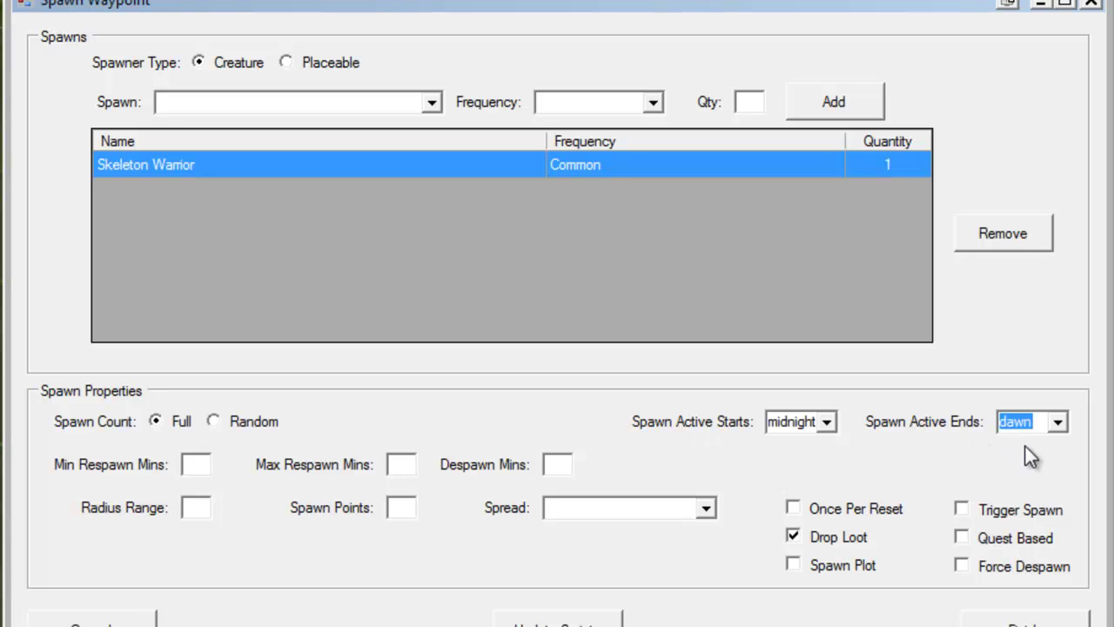
# Step: Set the minimum and maximum respawn times to 5 minutes
pyautogui.click(194, 466)
pyautogui.write('5')
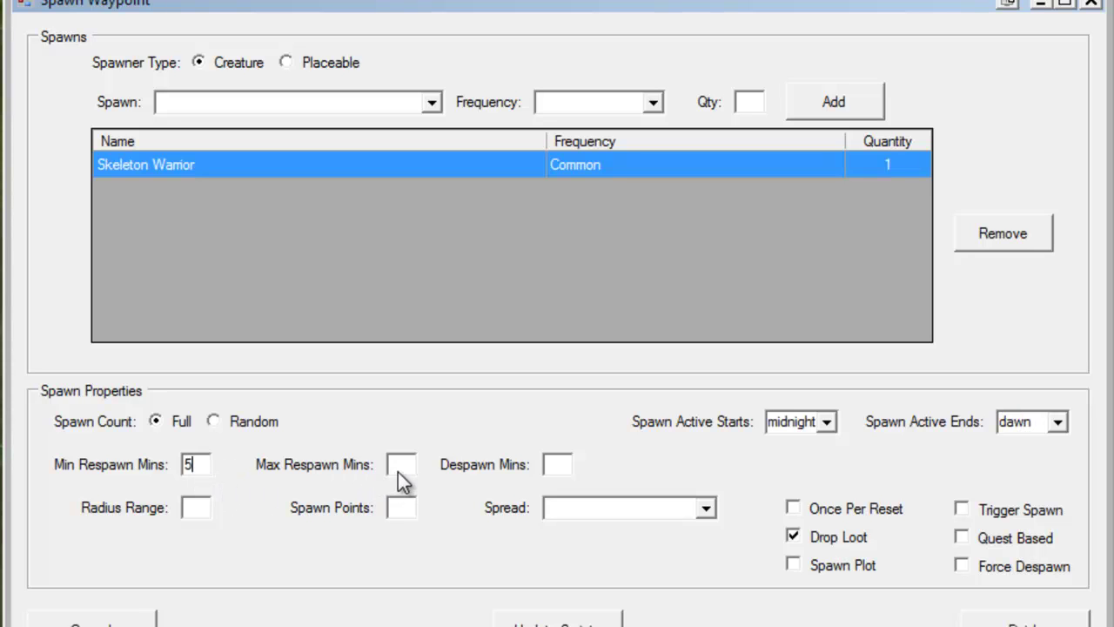
pyautogui.click(398, 470)
pyautogui.write('5')
# Step: Set the minimum and maximum respawn times to 20 minutes, the despawn time to 5 minutes, and enable Force Despawn
pyautogui.moveTo(205, 463); pyautogui.dragTo(178, 474)
pyautogui.write('20')
pyautogui.click(411, 467)
pyautogui.press('BackSpace')
pyautogui.write('20')
pyautogui.click(548, 472)
pyautogui.click(1005, 566)
# Step: Update the spawn scripts for the waypoint's creature and acknowledge the messages
pyautogui.click(557, 620)
pyautogui.click(671, 448)
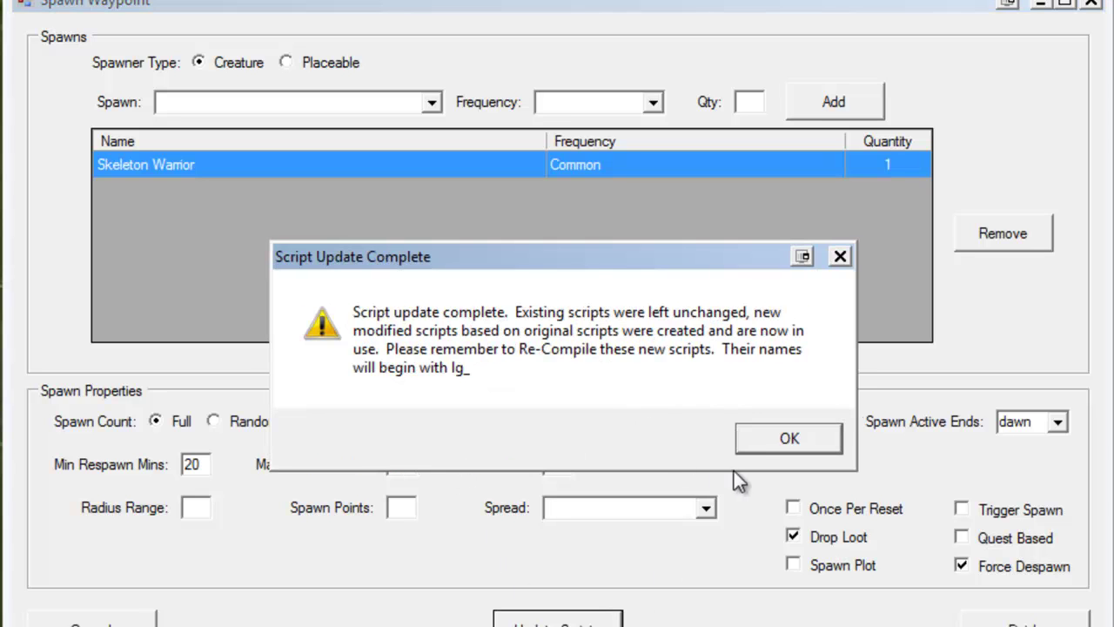
pyautogui.click(758, 437)
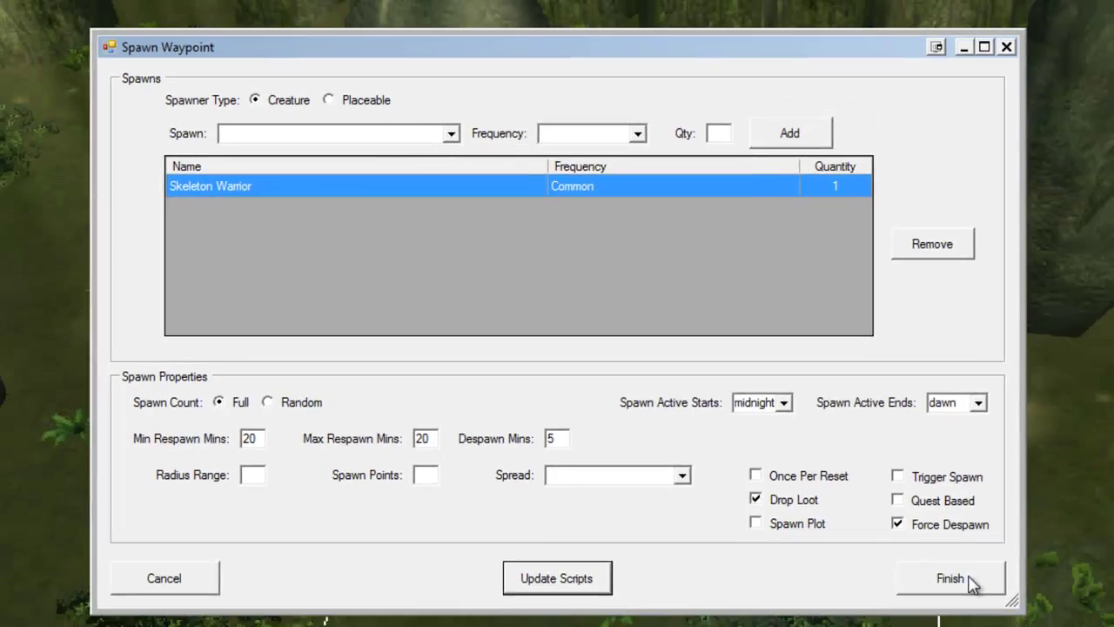
# Step: Finish the spawn waypoint setup and quit the Legends Spawn Plugin, returning to the area view
pyautogui.click(1027, 621)
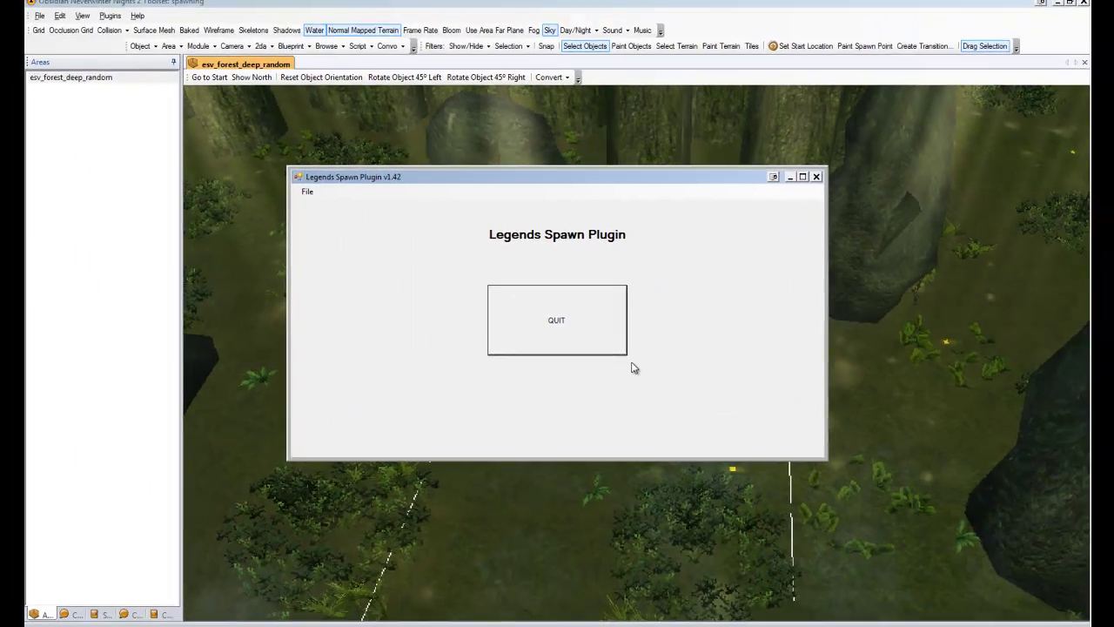
pyautogui.click(556, 306)
pyautogui.click(609, 417)
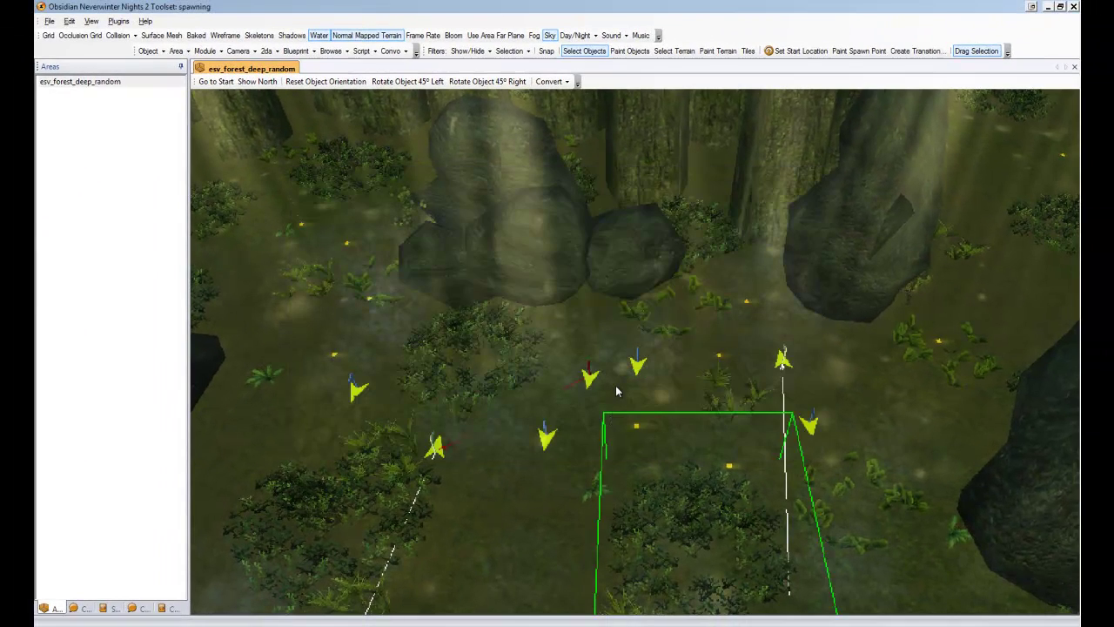
pyautogui.click(616, 387)
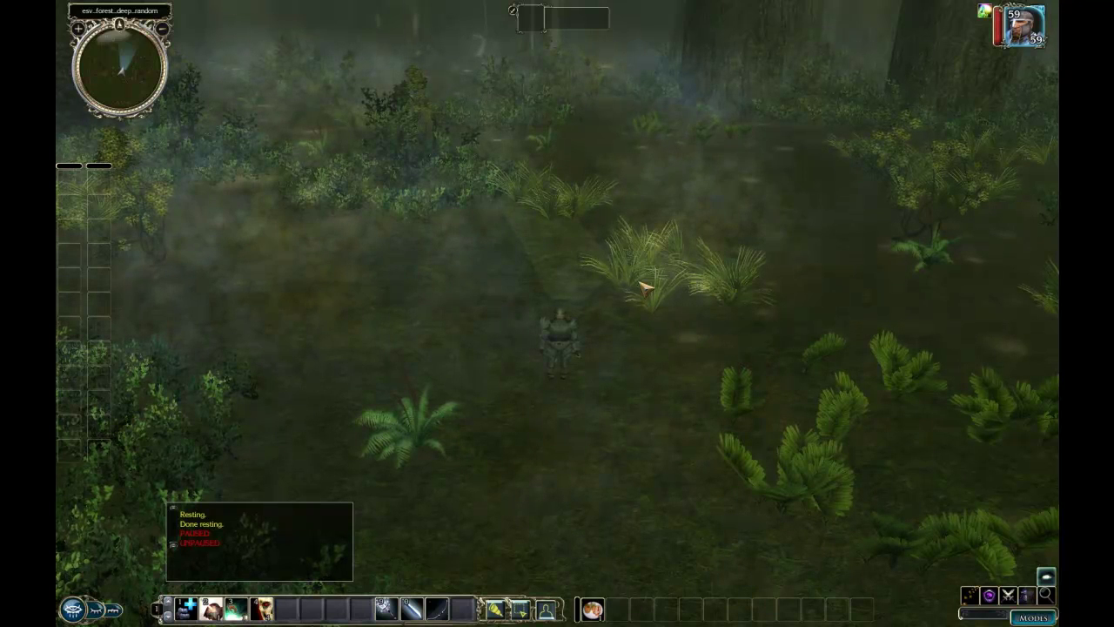
# Step: In the running game, walk the character through the forest towards the spawn area and highlight the creatures ahead
pyautogui.click(561, 230)
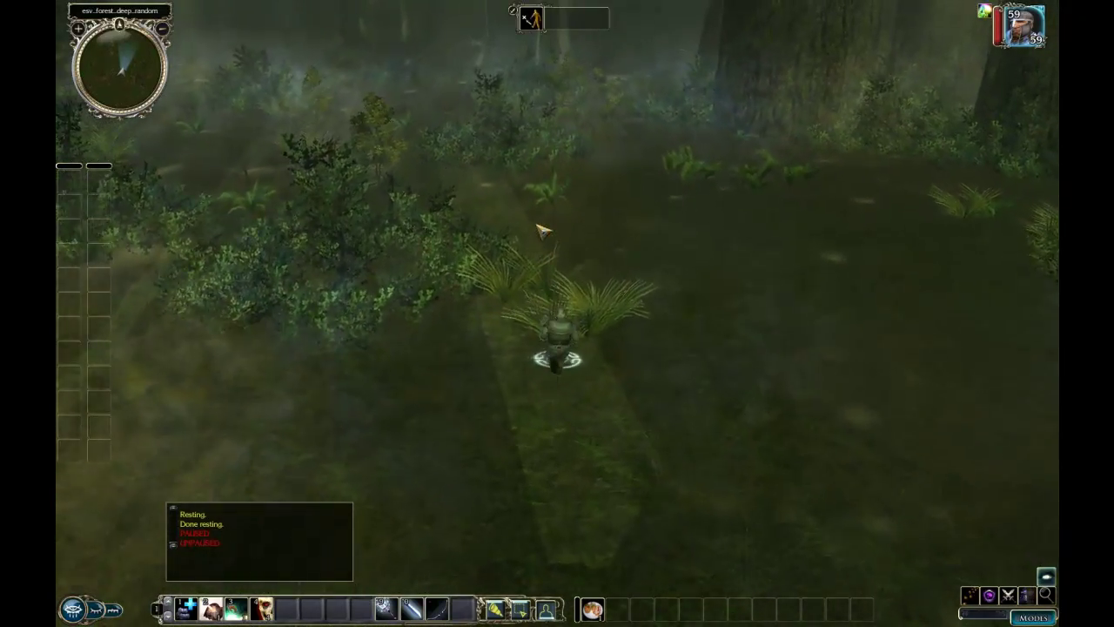
pyautogui.click(544, 231)
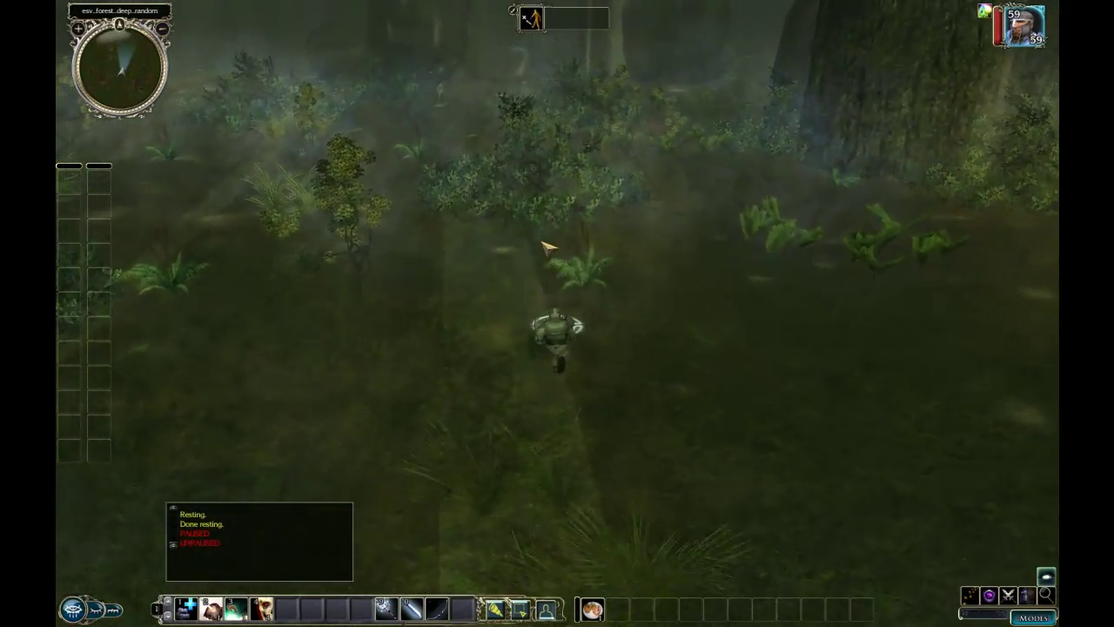
pyautogui.click(546, 251)
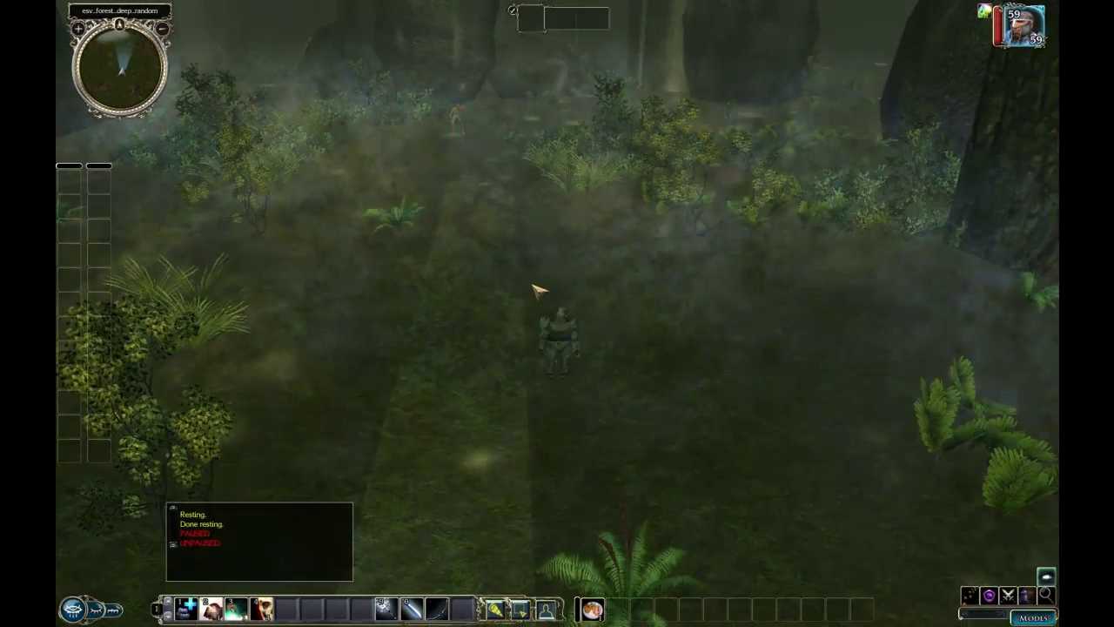
pyautogui.press('z')
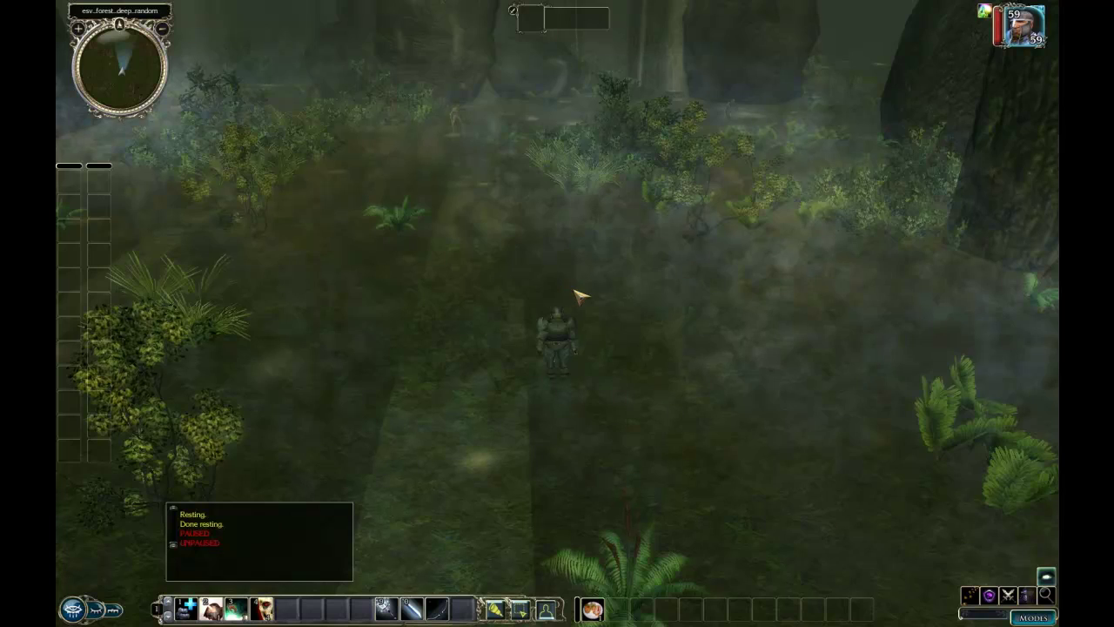
pyautogui.press('z')
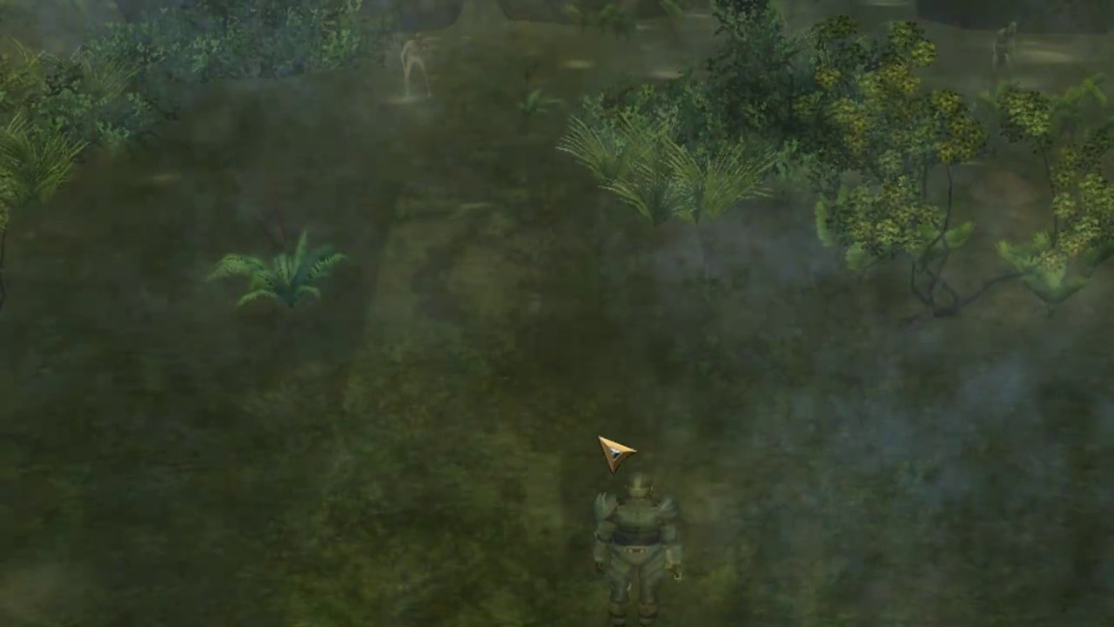
# Step: Use an inventory item on the character and move towards the creatures in the spawn area
pyautogui.press('i')
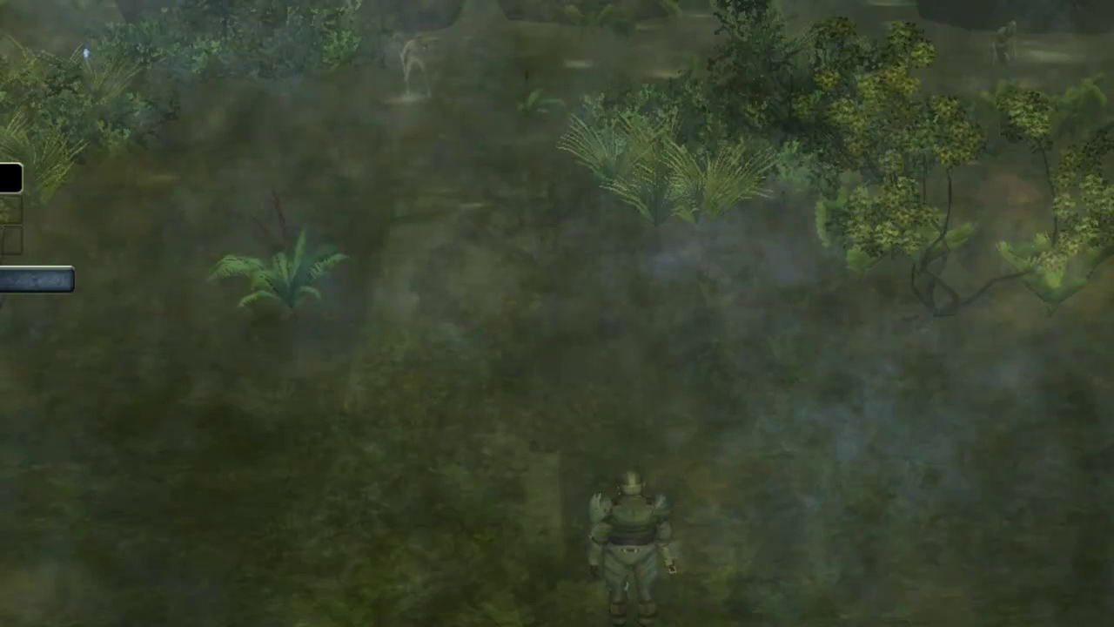
pyautogui.click(642, 513)
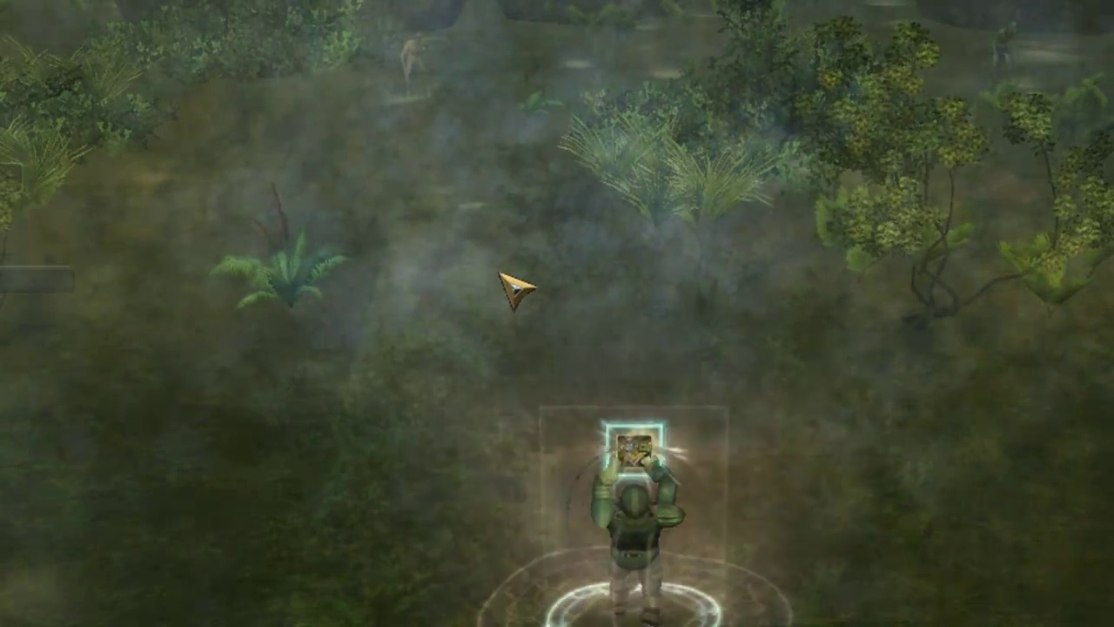
pyautogui.press('w')
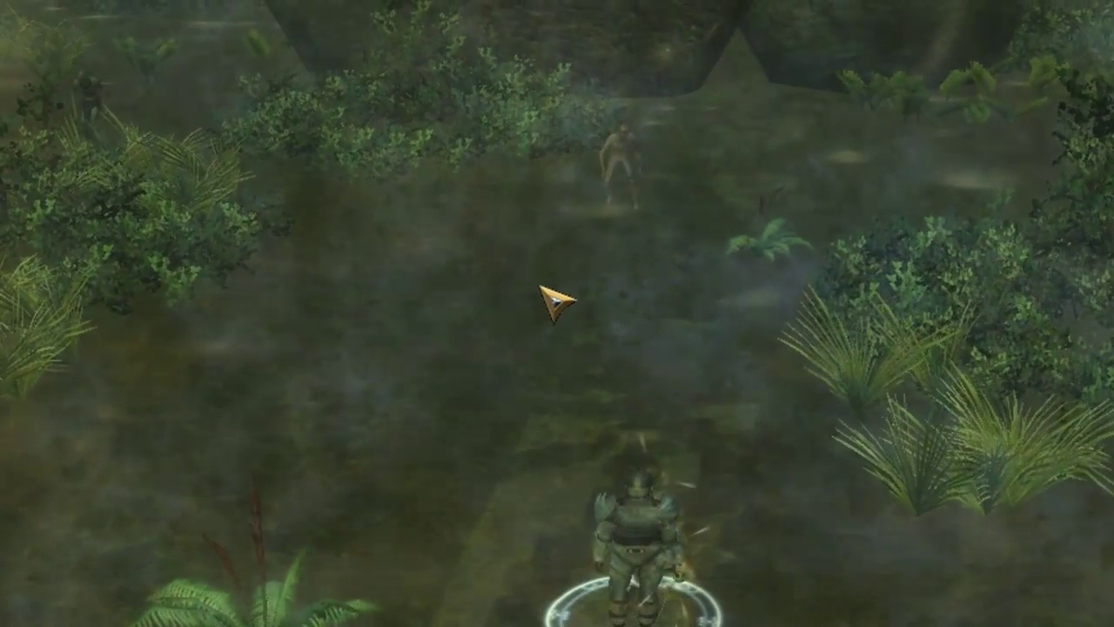
# Step: Attack the undead in the spawn area and highlight the creatures present to check the spawns
pyautogui.click(640, 216)
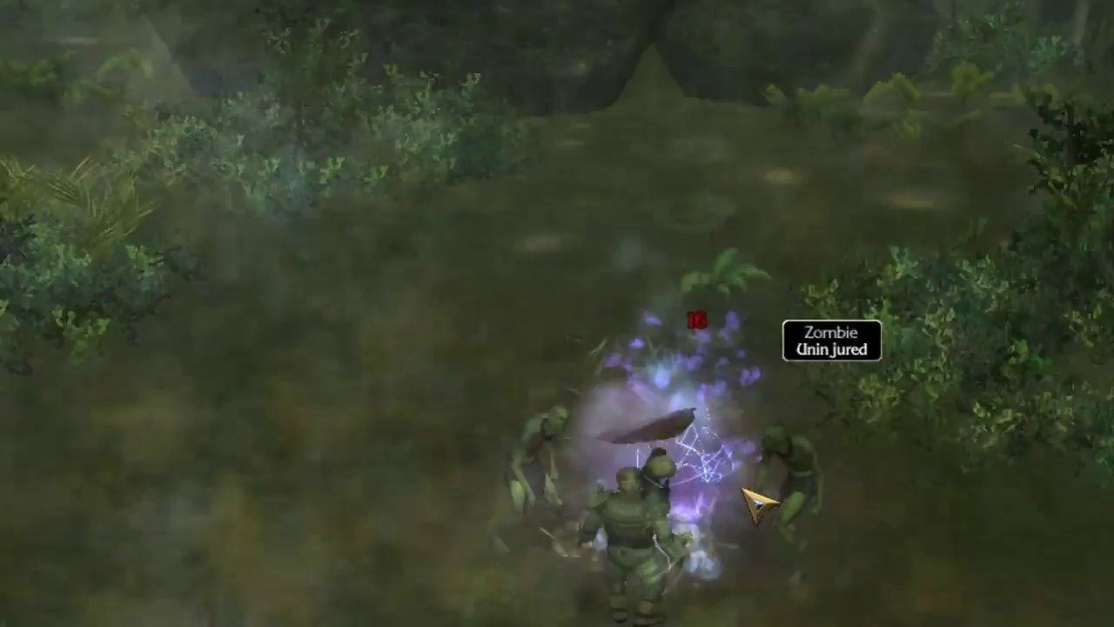
pyautogui.moveTo(742, 489); pyautogui.dragTo(740, 489, button='middle')
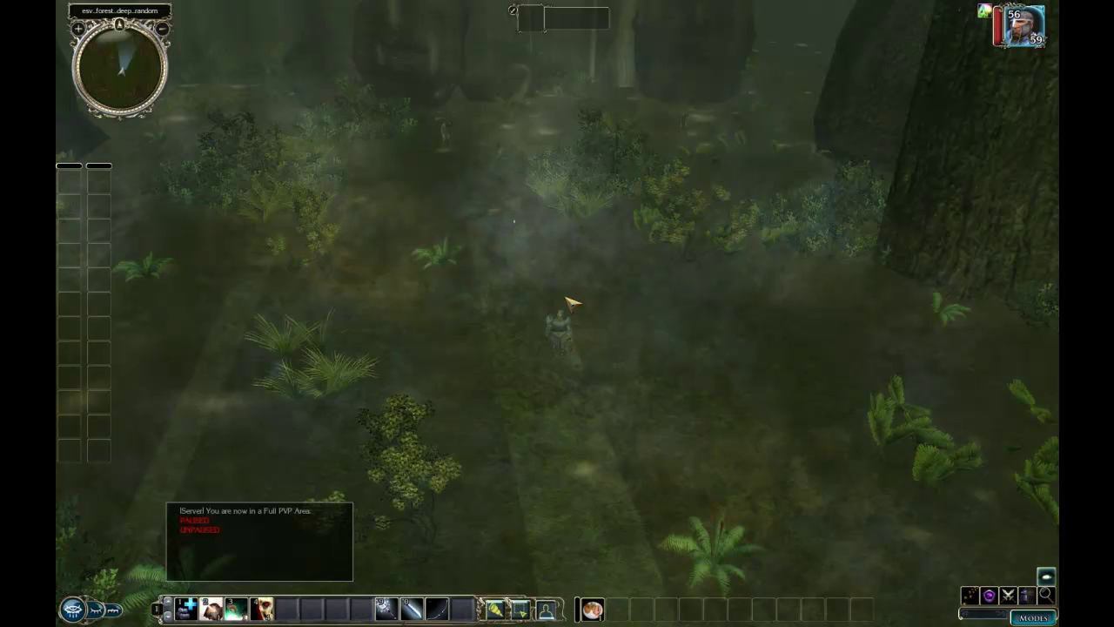
pyautogui.press('z')
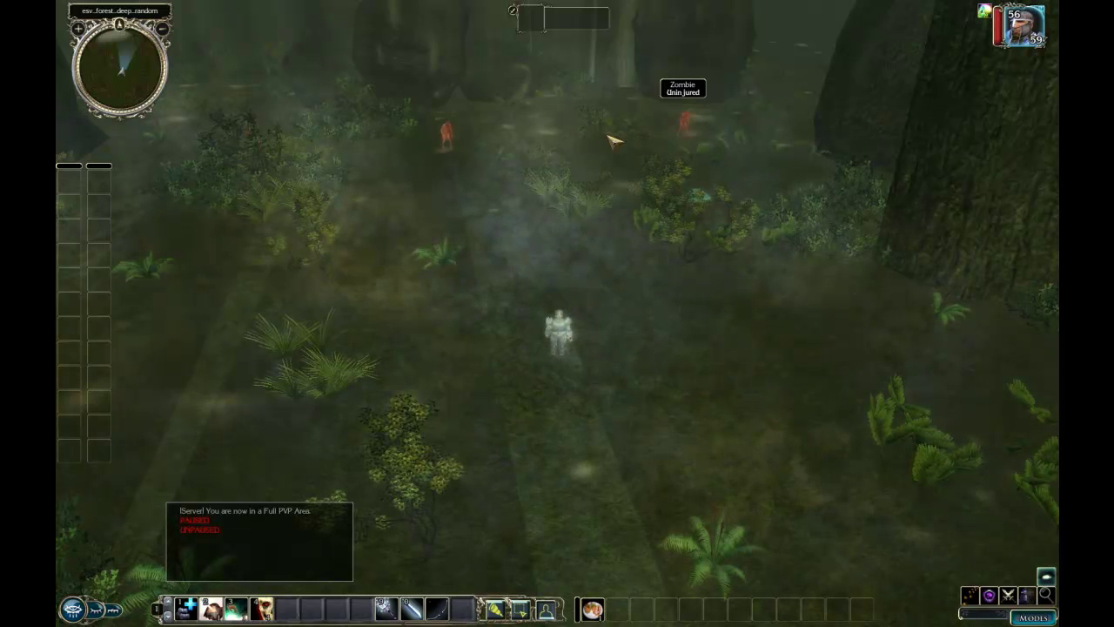